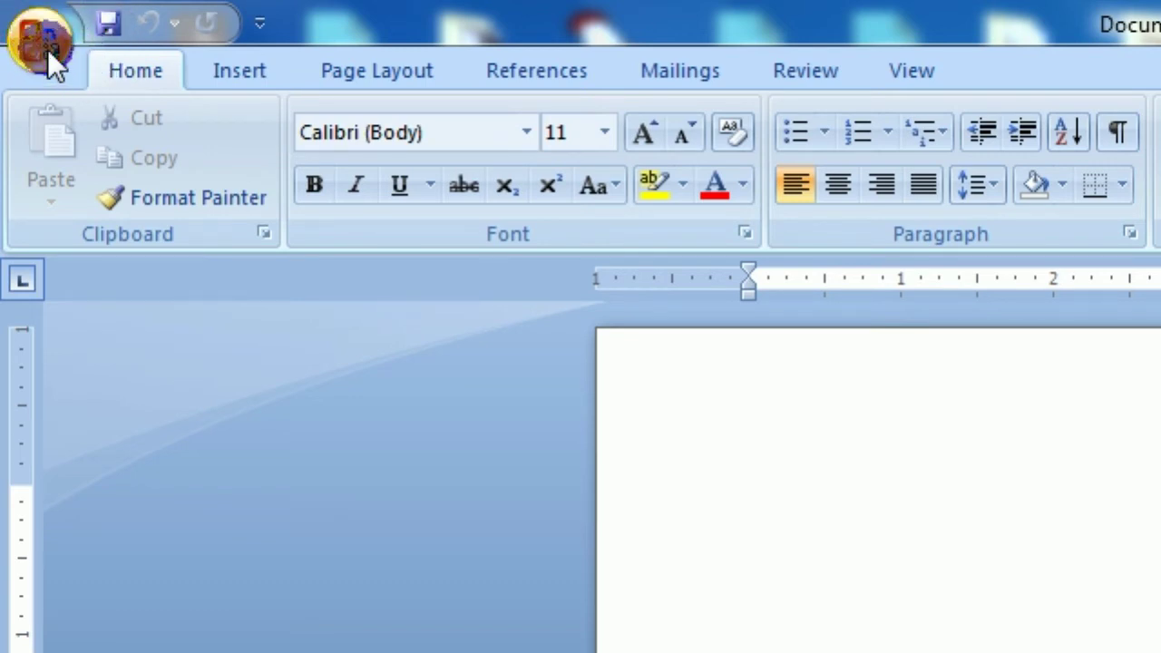
Step: Open Word Options from the Office Button menu to the Popular page, with Color scheme at Blue
click(41, 43)
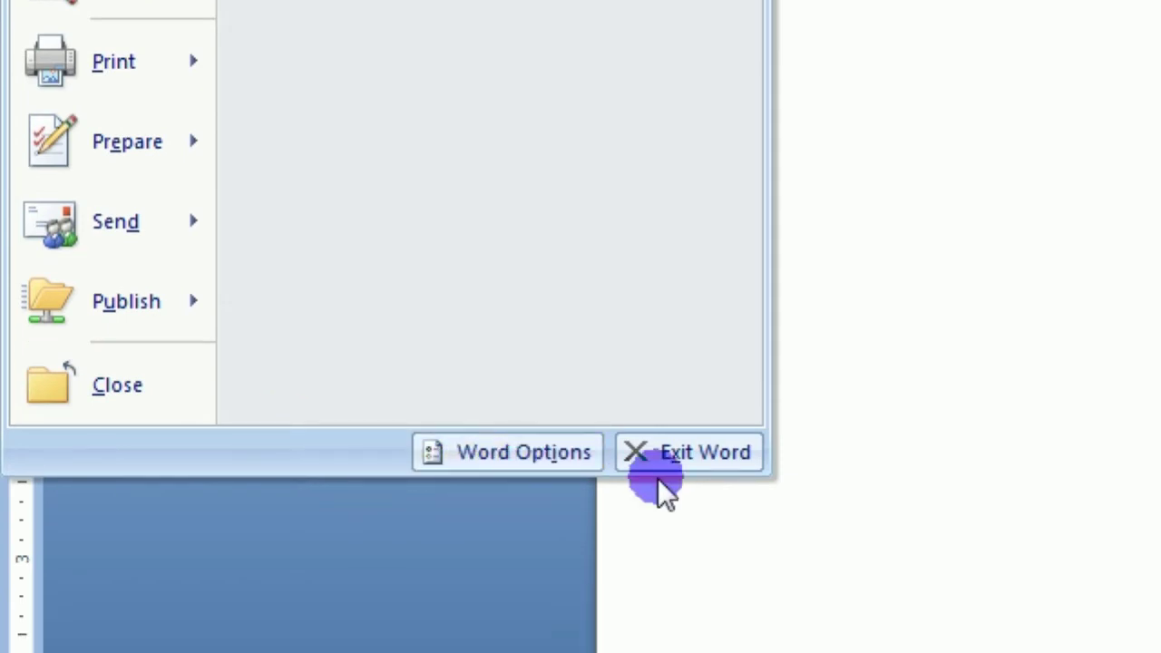
click(537, 453)
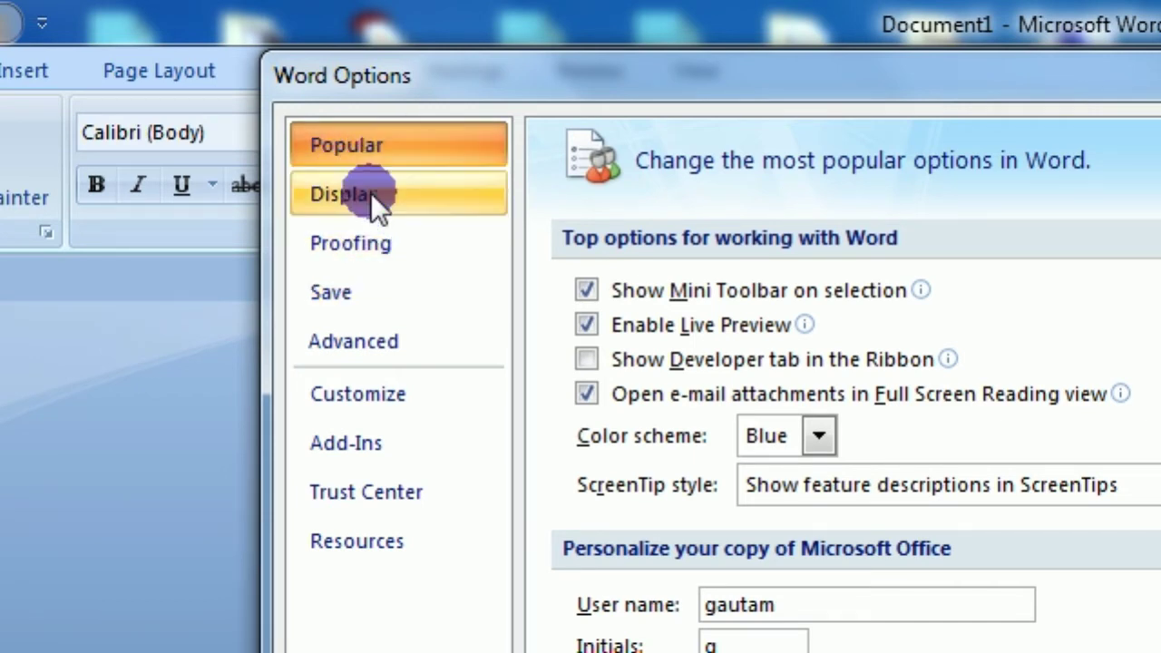
Step: On the Popular page, change Color scheme from Blue to Silver and confirm with OK
click(370, 192)
click(380, 150)
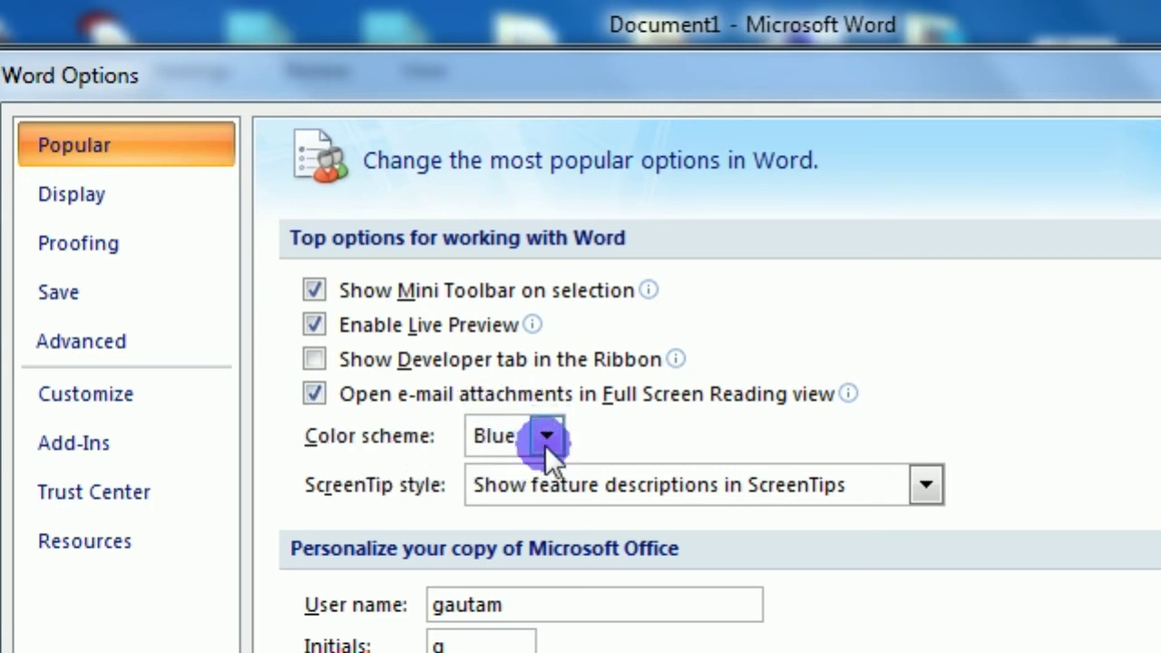
click(545, 441)
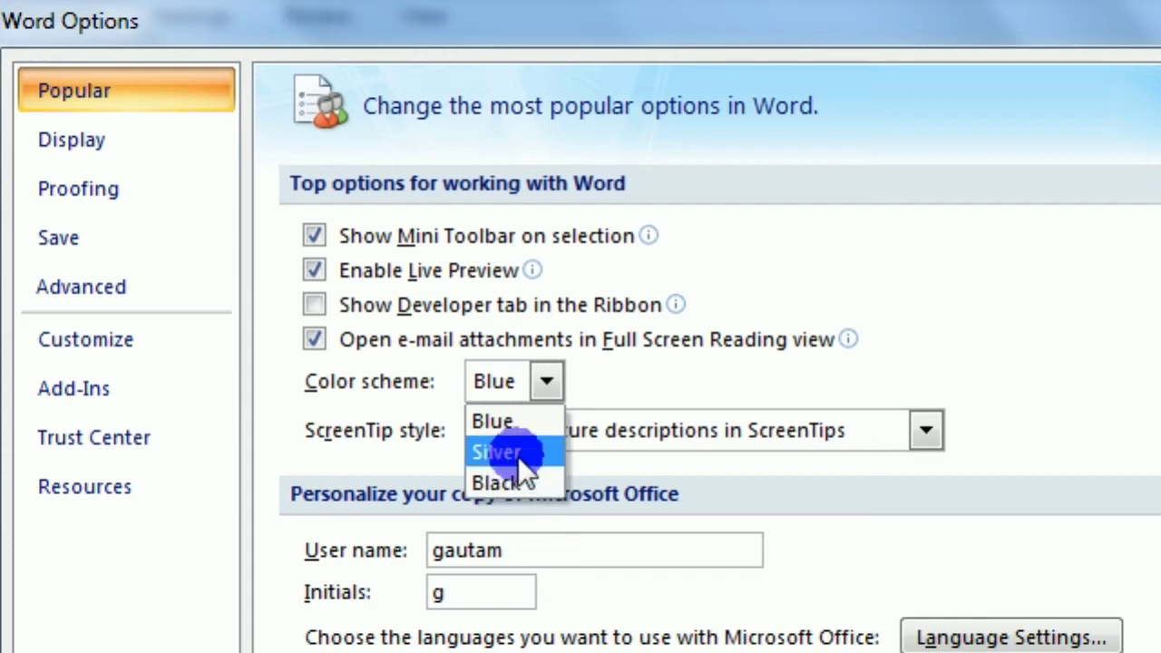
click(517, 453)
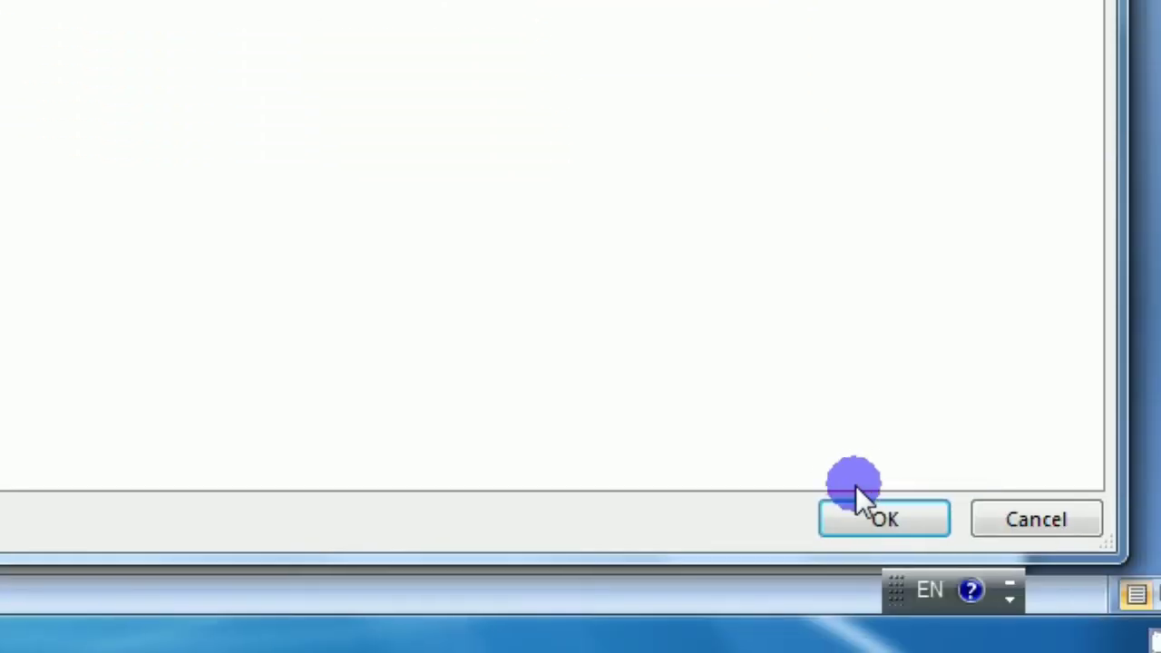
click(866, 498)
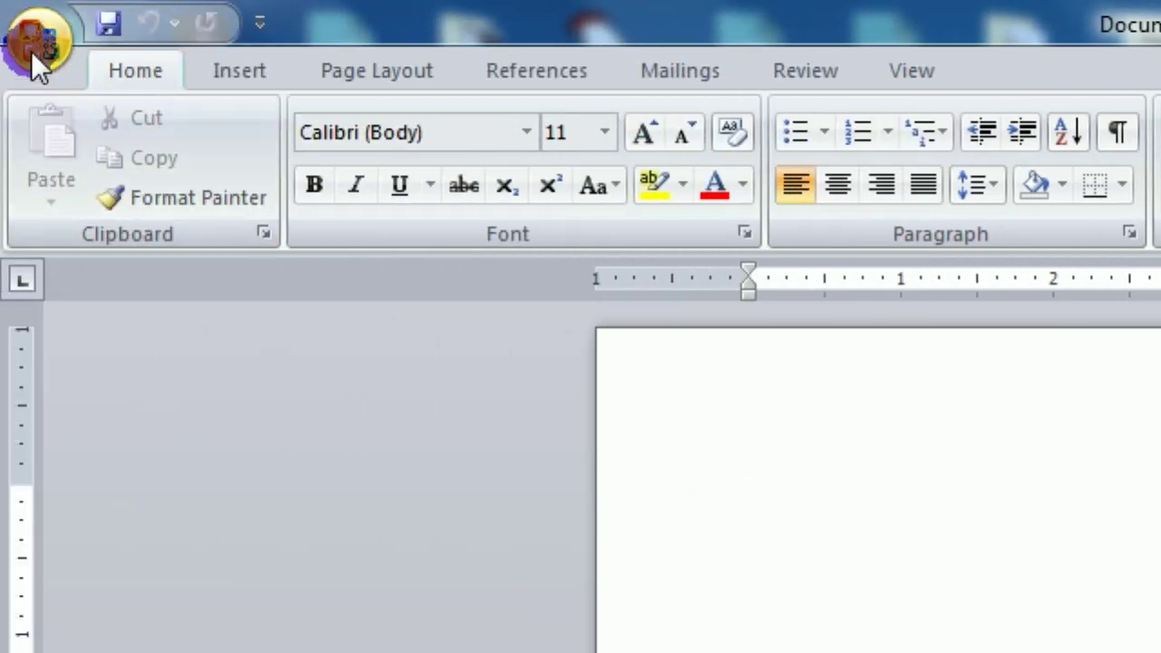
Step: Reopen Word Options and set the Popular page's Color scheme to Black, then confirm with OK
click(36, 32)
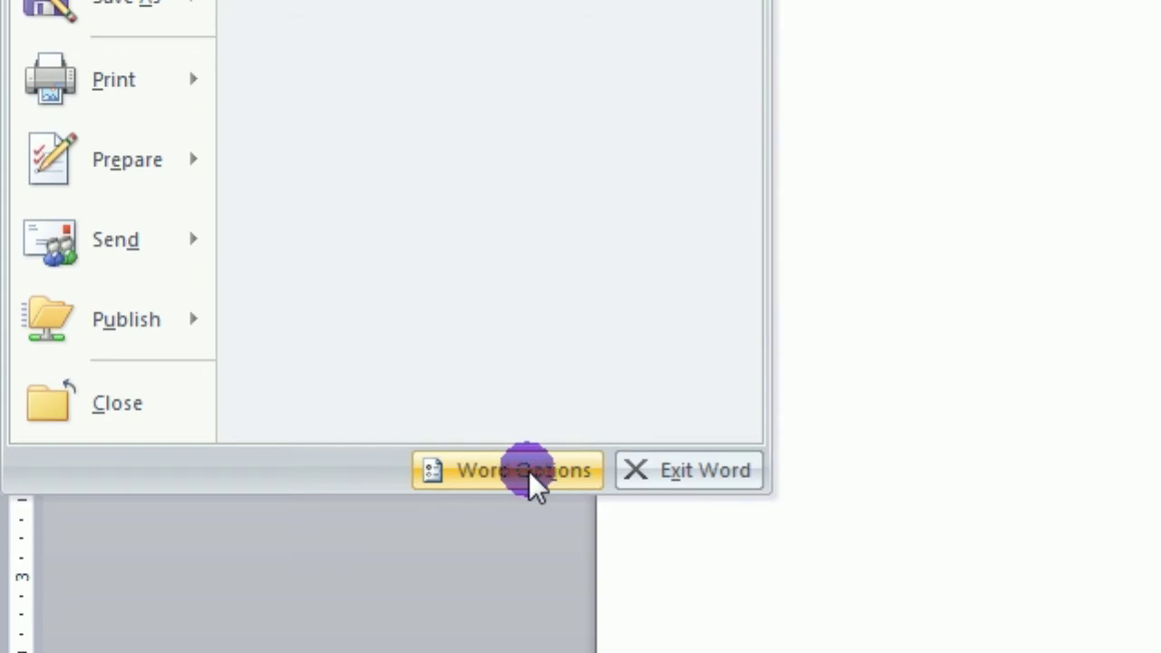
click(529, 470)
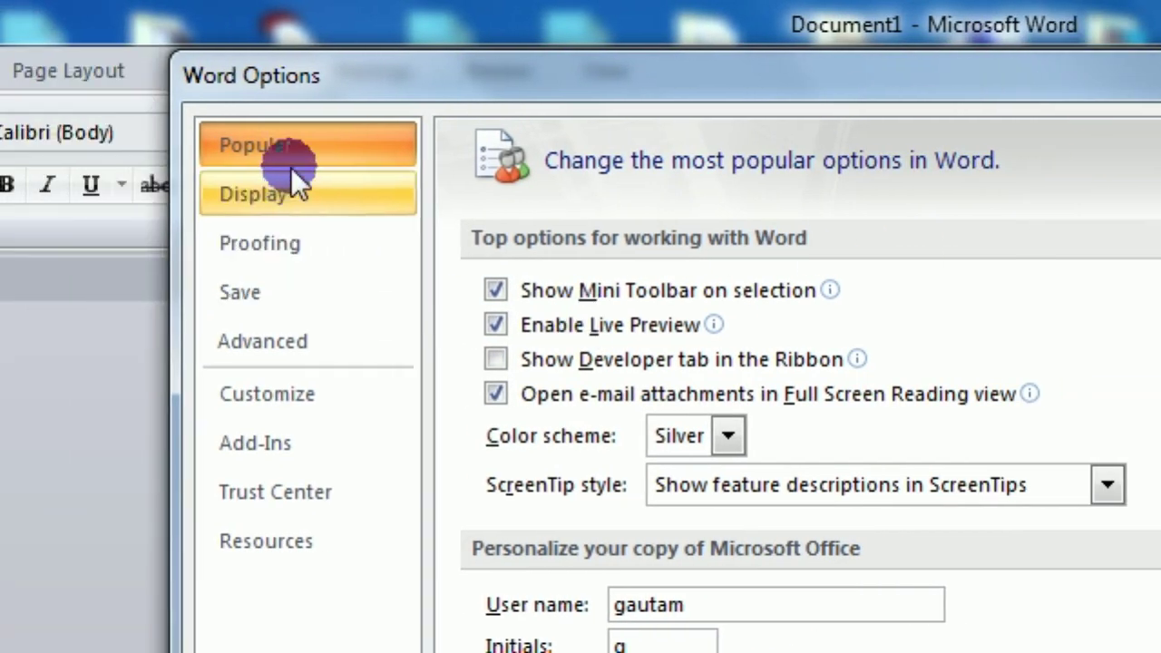
click(294, 145)
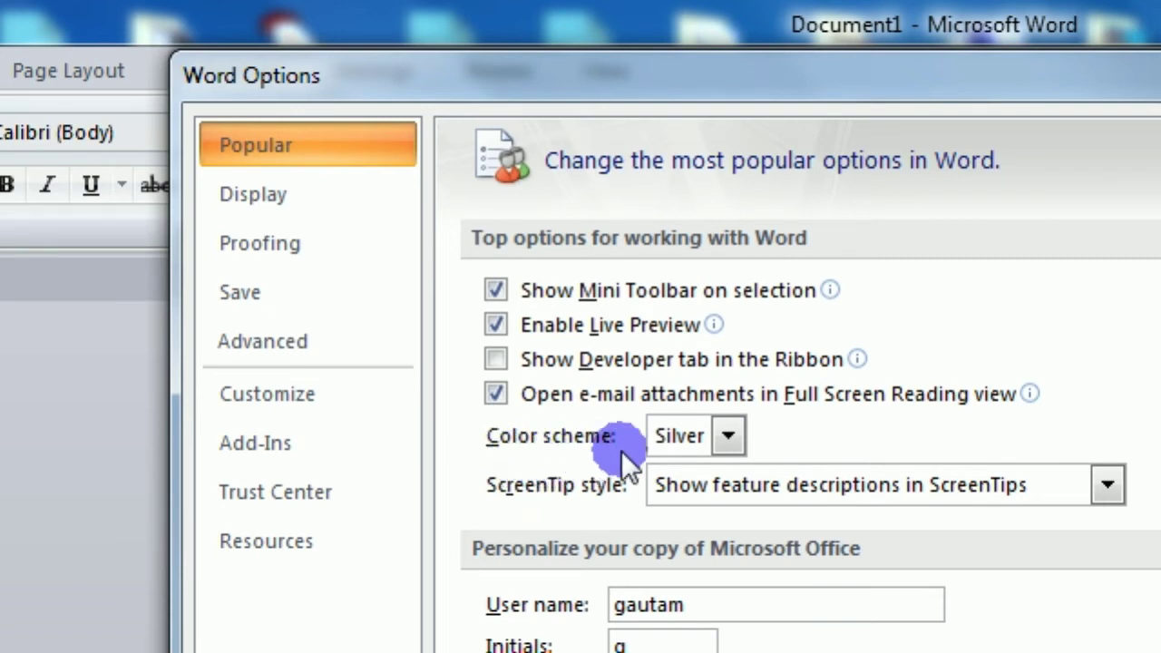
click(730, 439)
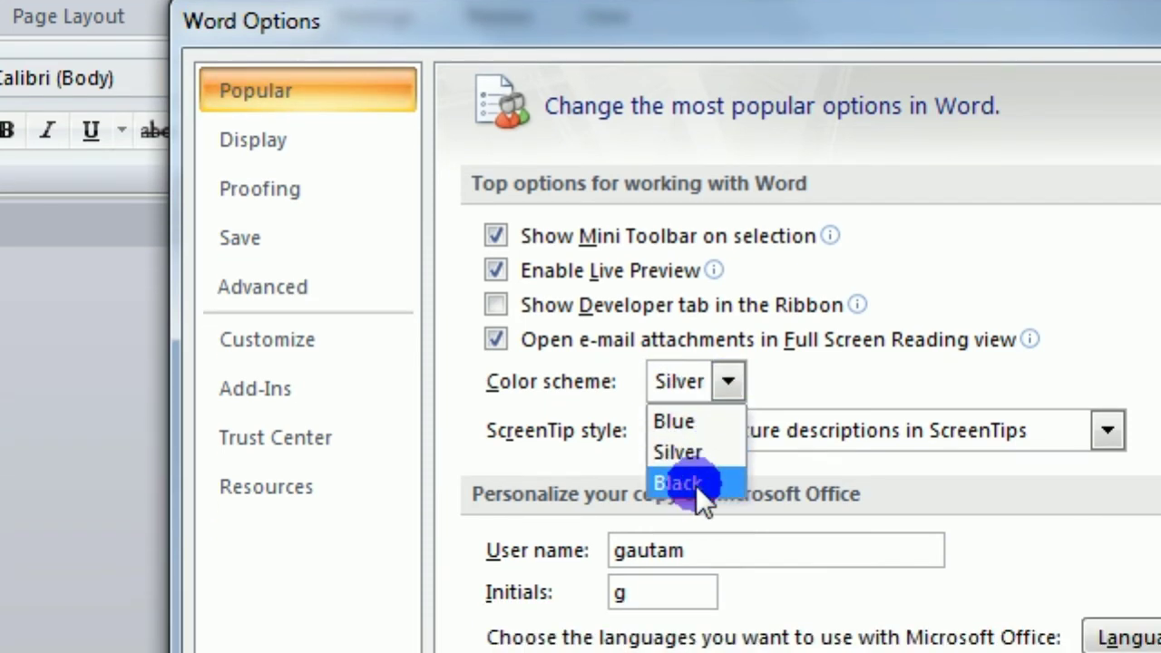
click(702, 487)
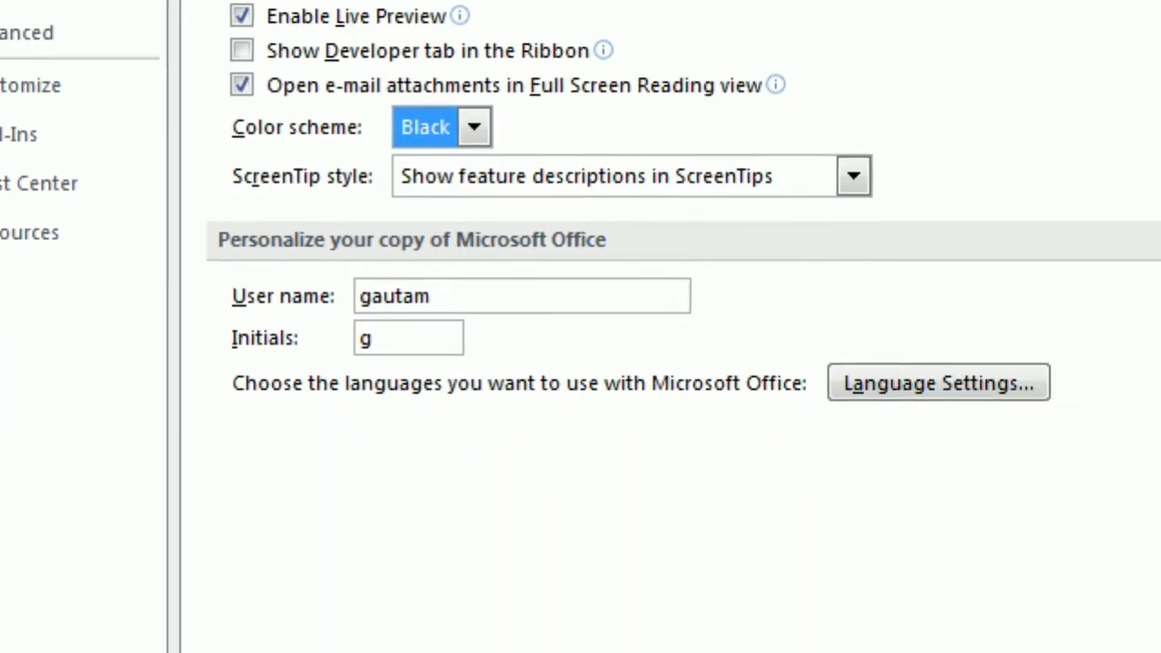
click(866, 504)
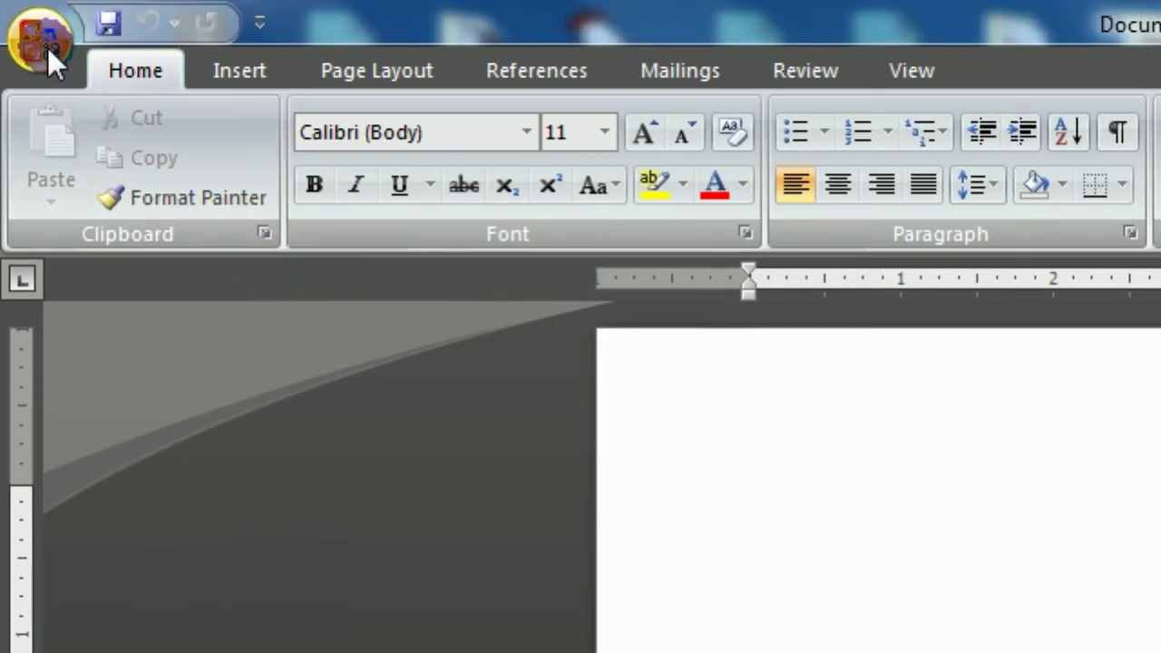
Step: Open the Office Button menu over the Black-themed blank Document1
click(46, 45)
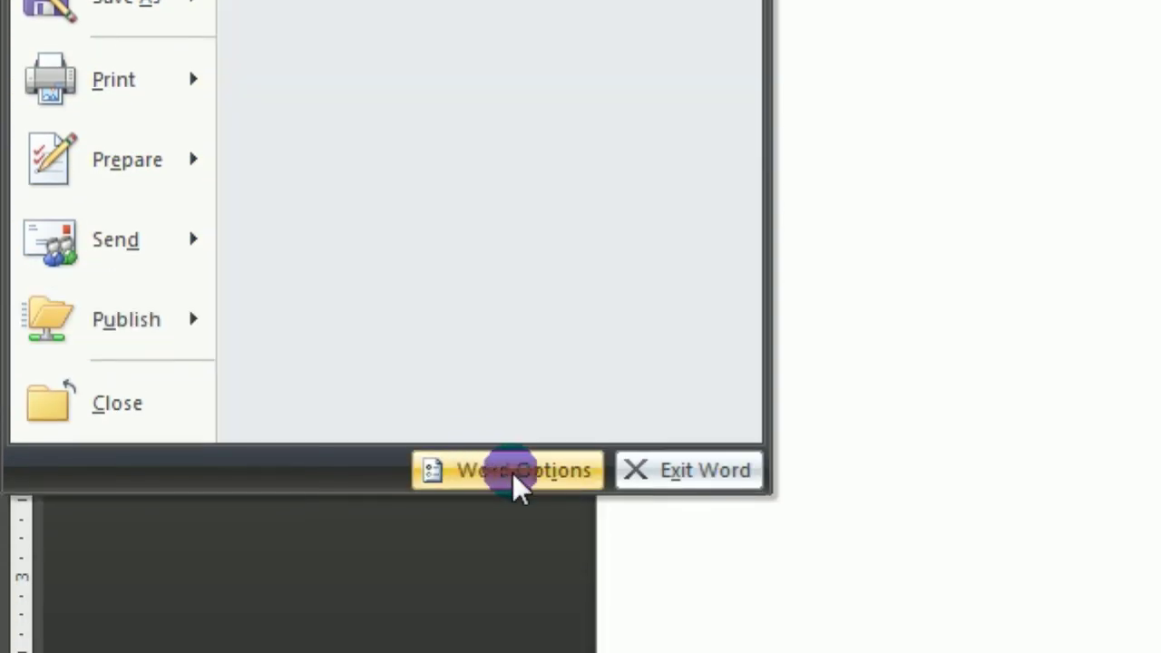
Step: In Word Options, set Color scheme on the Popular page back to Blue and confirm with OK
click(512, 472)
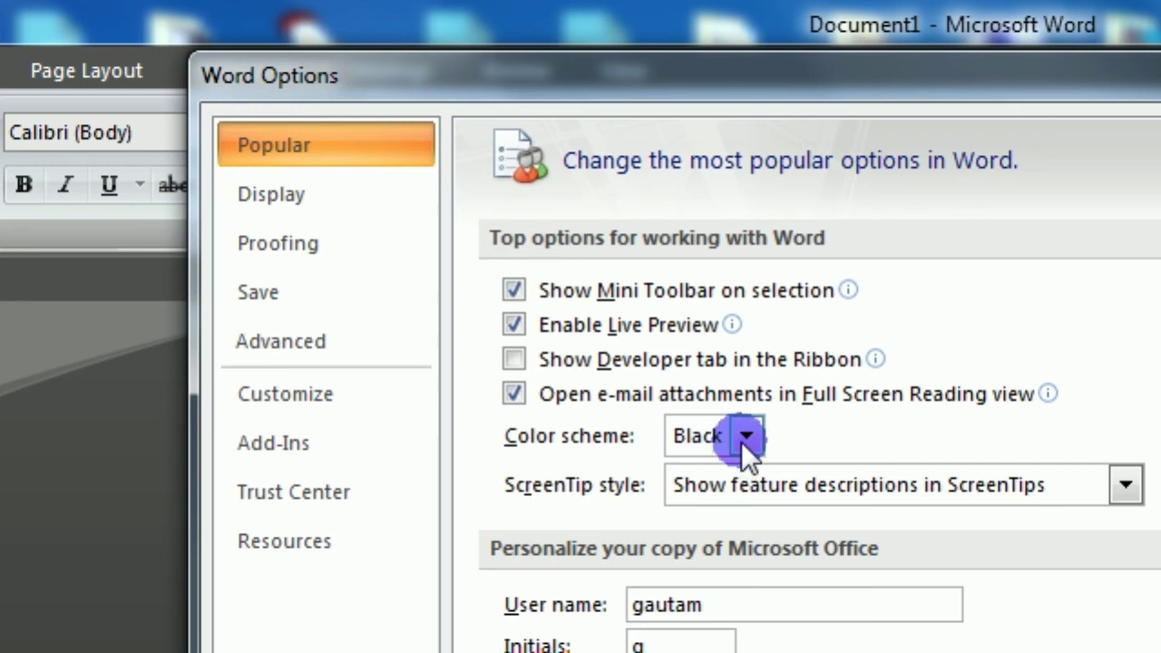
click(743, 436)
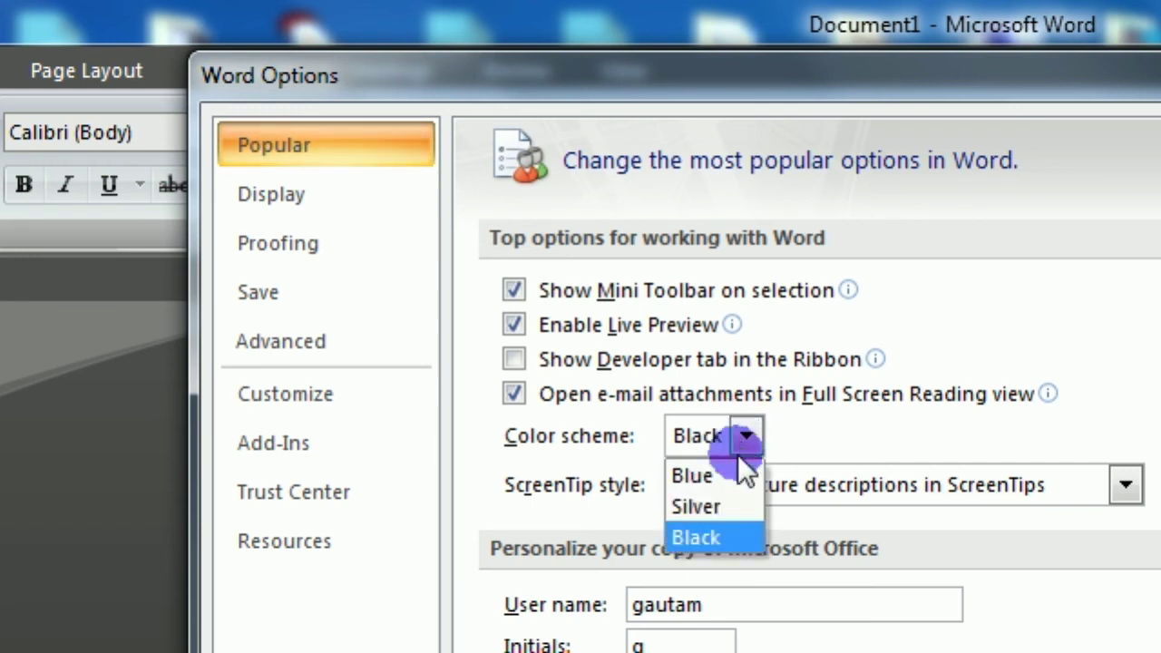
click(734, 481)
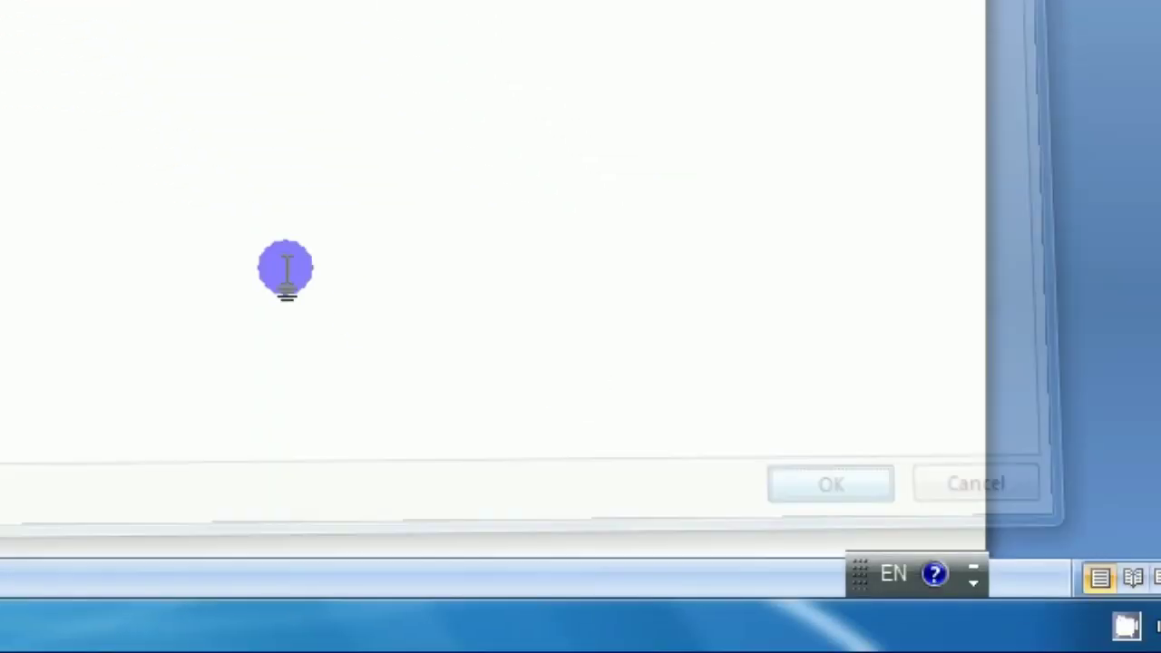
click(830, 483)
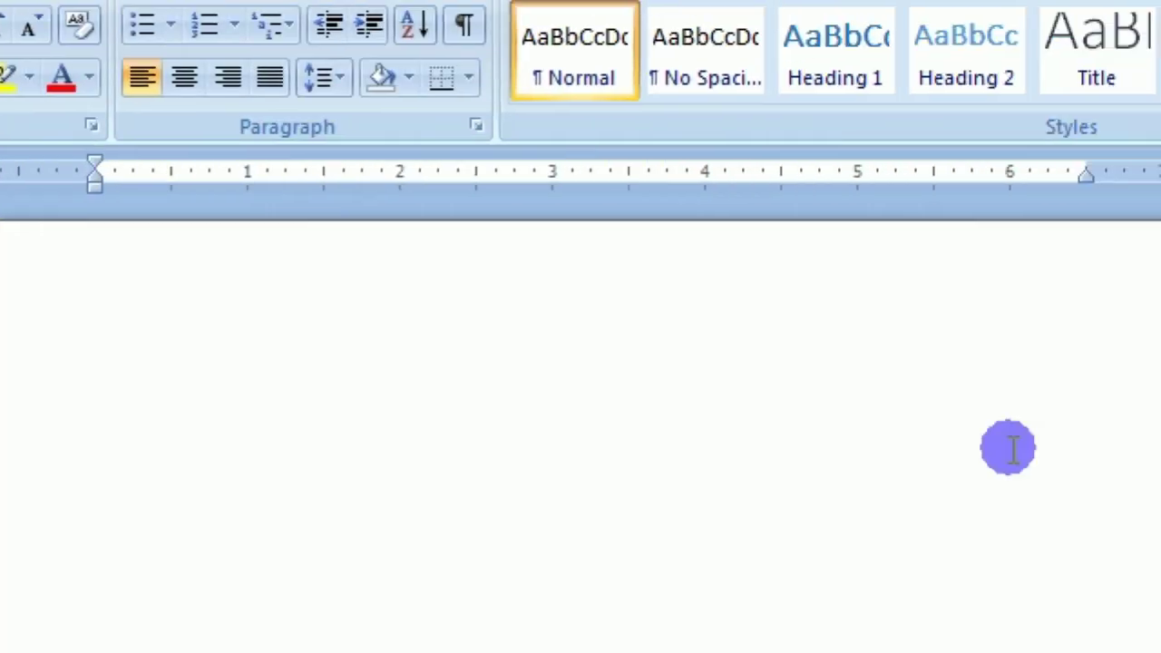